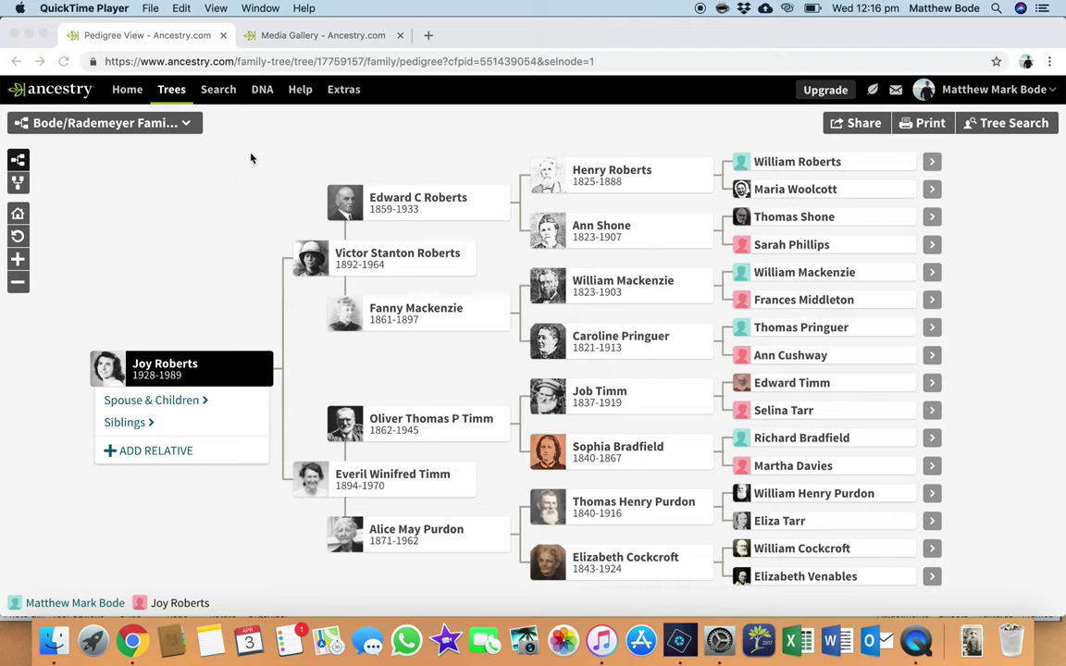
Step: View the family tree's media gallery on Ancestry, and return to the pedigree view
{"action": "left_click", "coordinate": [283, 41]}
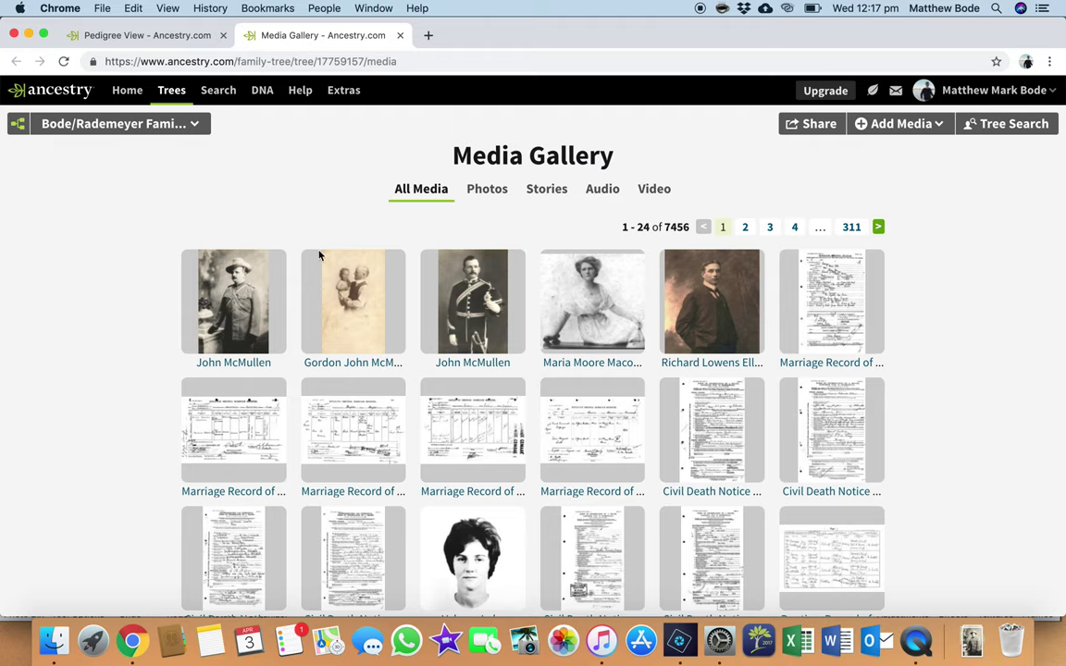
{"action": "left_click", "coordinate": [163, 37]}
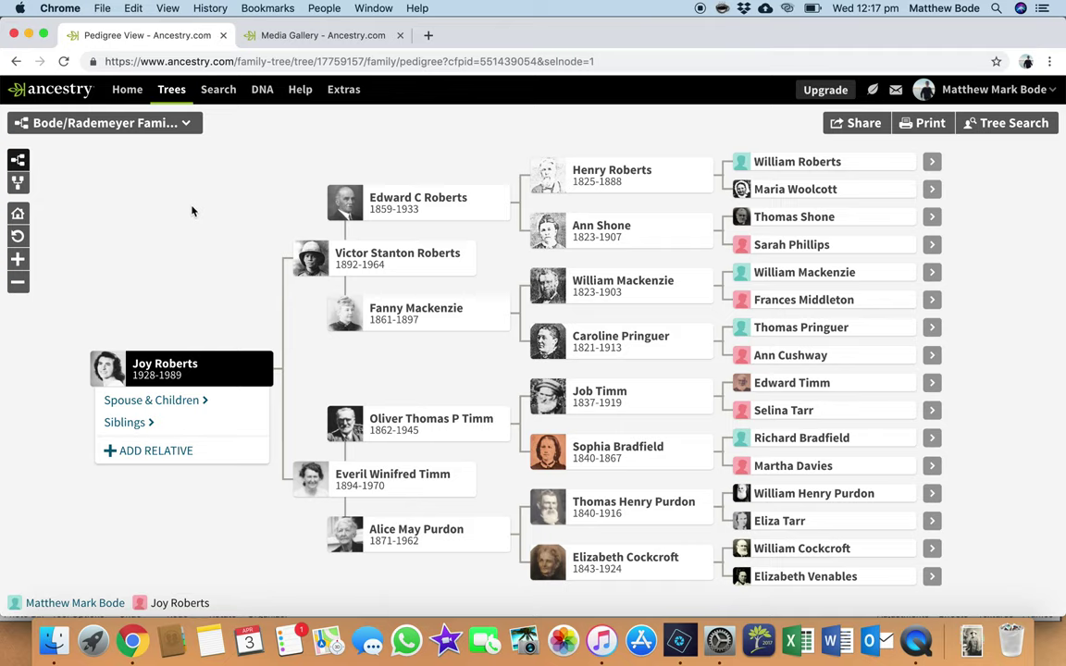
Step: Switch to Family Tree Maker 2017 and open the existing family tree file
{"action": "left_click", "coordinate": [753, 650]}
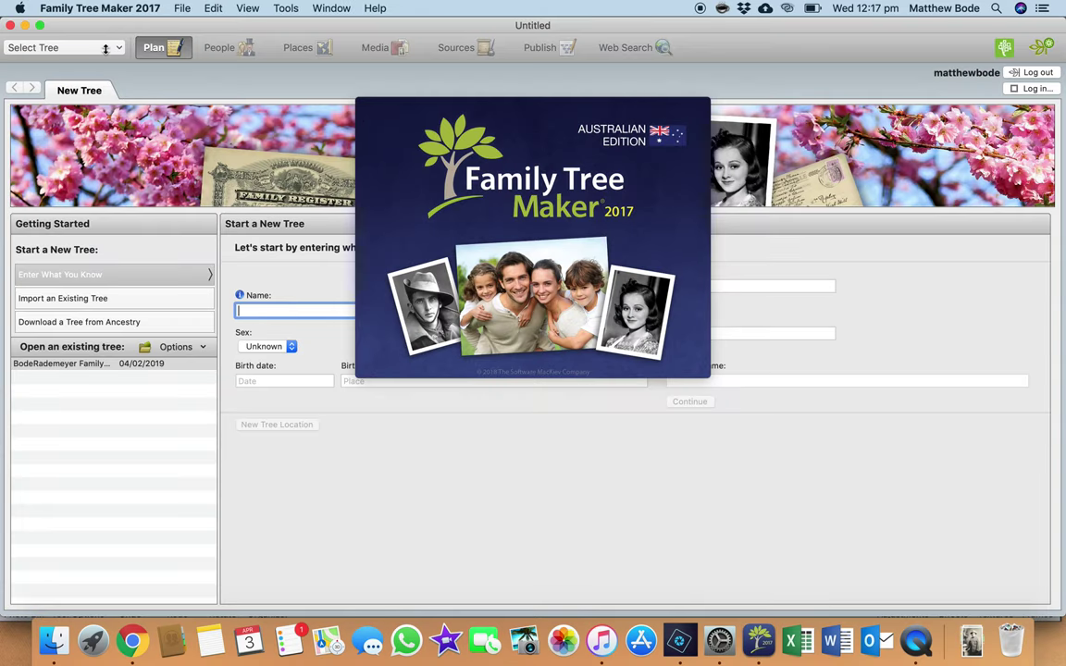
{"action": "left_click", "coordinate": [107, 49]}
{"action": "mouse_move", "coordinate": [106, 65]}
{"action": "left_click", "coordinate": [211, 66]}
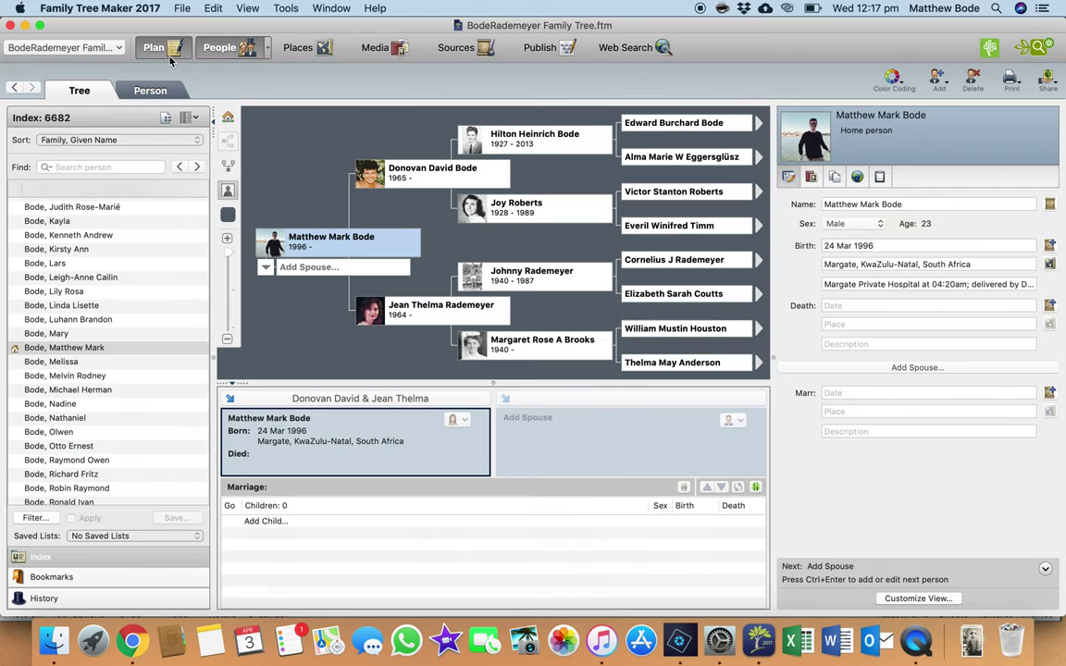
Step: Sync the desktop tree with the online Ancestry tree, accepting the changes in the sync change log
{"action": "left_click", "coordinate": [165, 51]}
{"action": "left_click", "coordinate": [189, 345]}
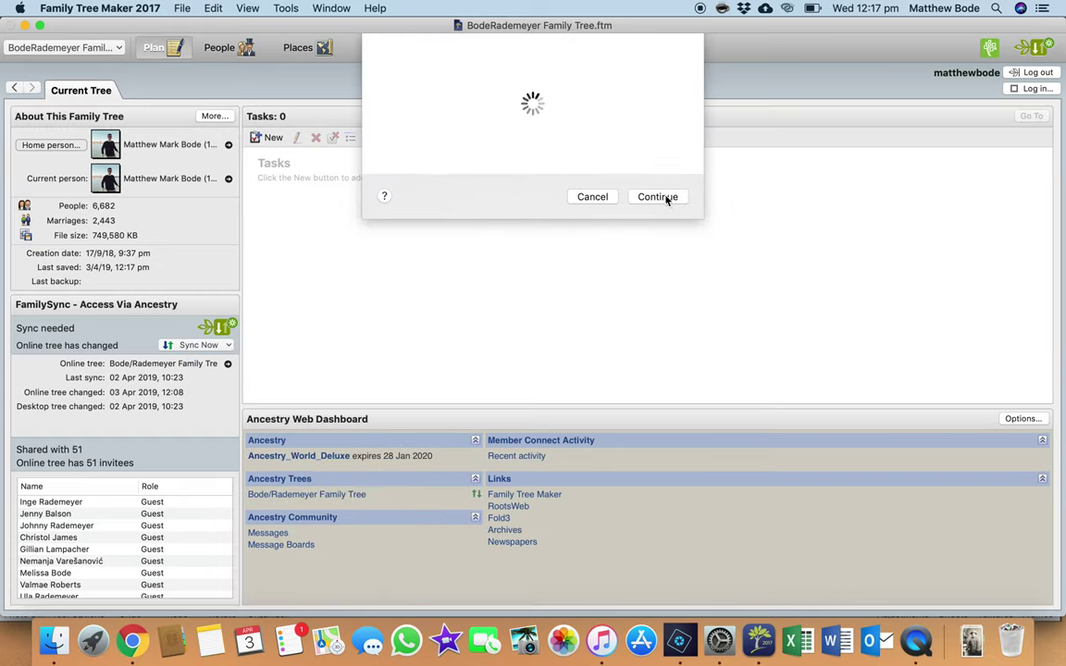
{"action": "left_click", "coordinate": [659, 198]}
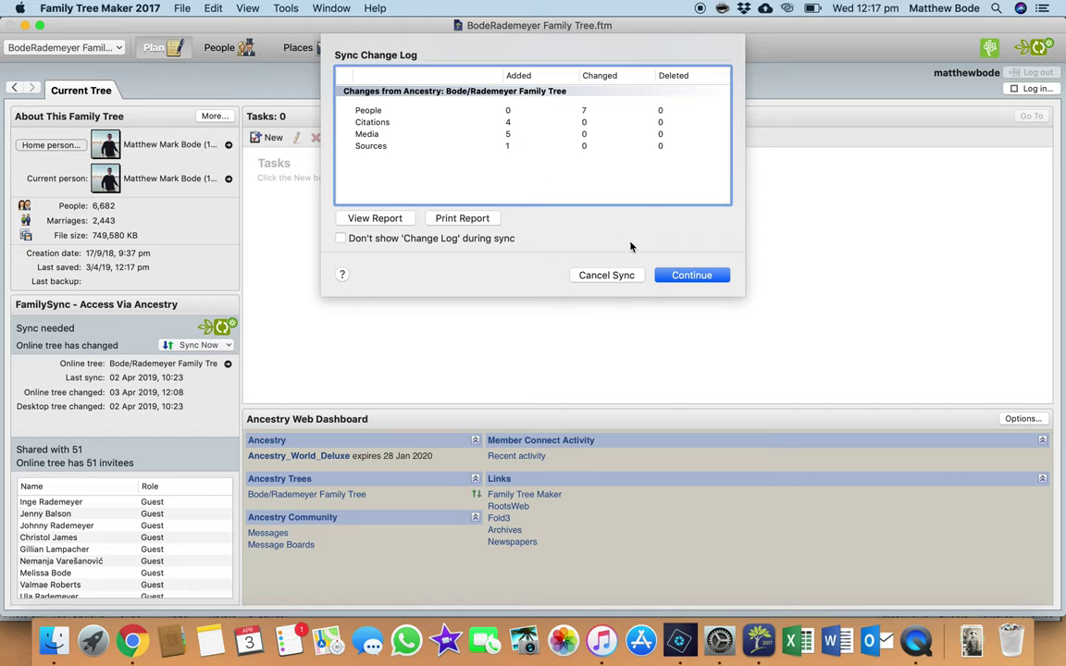
{"action": "left_click", "coordinate": [692, 276]}
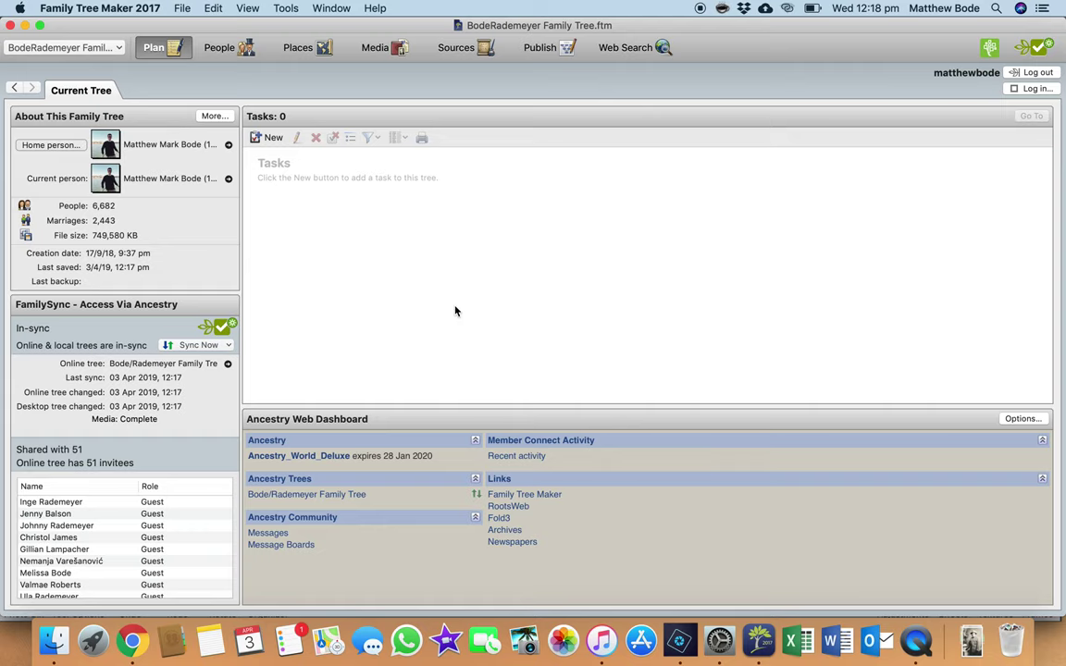
Step: Switch to Finder and copy the five images added today in the family tree's media folder
{"action": "left_click", "coordinate": [54, 640]}
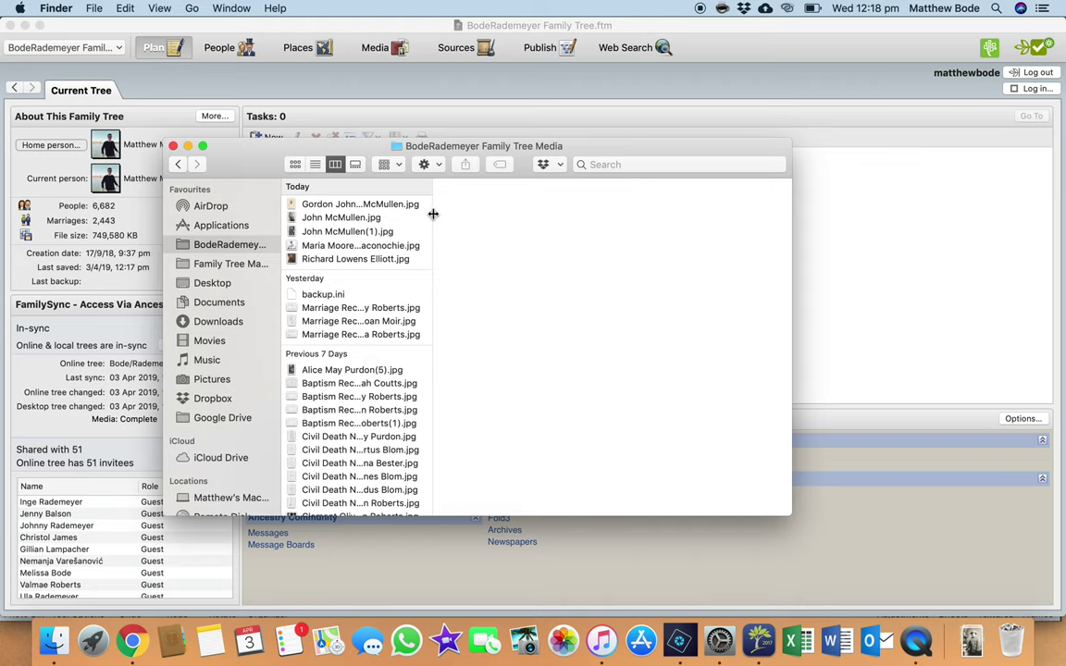
{"action": "left_click_drag", "start_coordinate": [433, 214], "coordinate": [457, 217]}
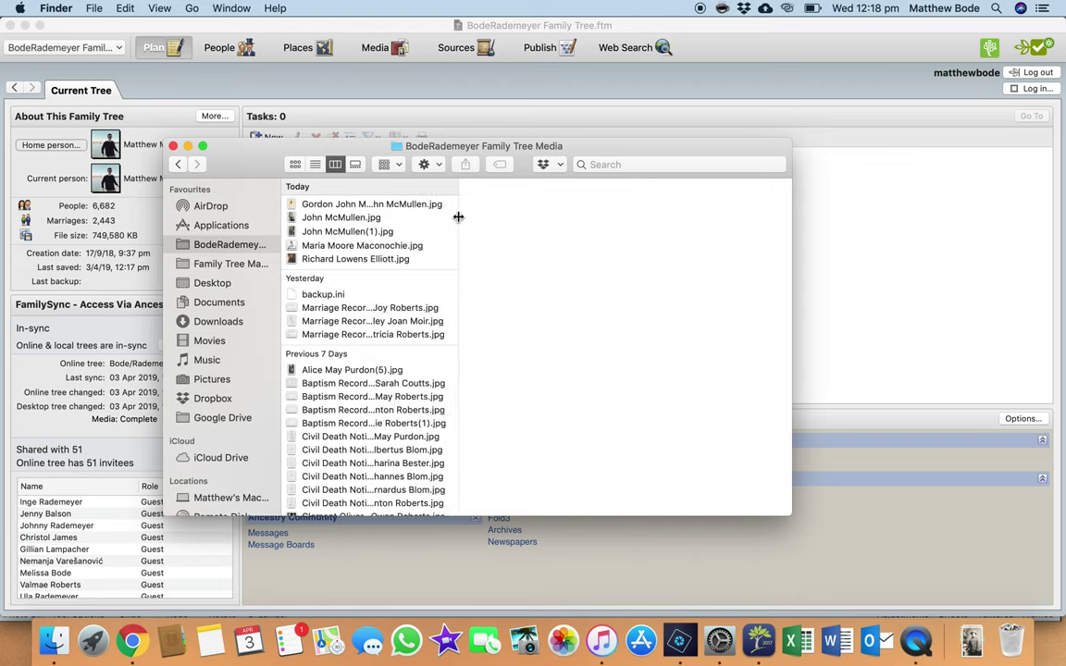
{"action": "left_click", "coordinate": [361, 206]}
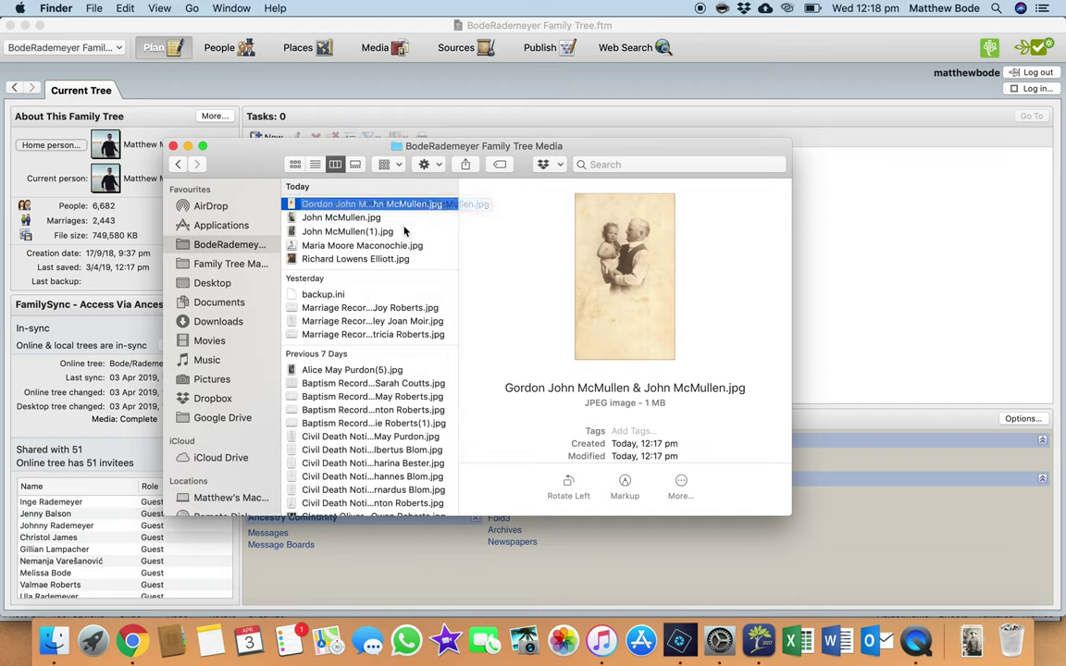
{"action": "left_click", "coordinate": [369, 260], "text": "shift"}
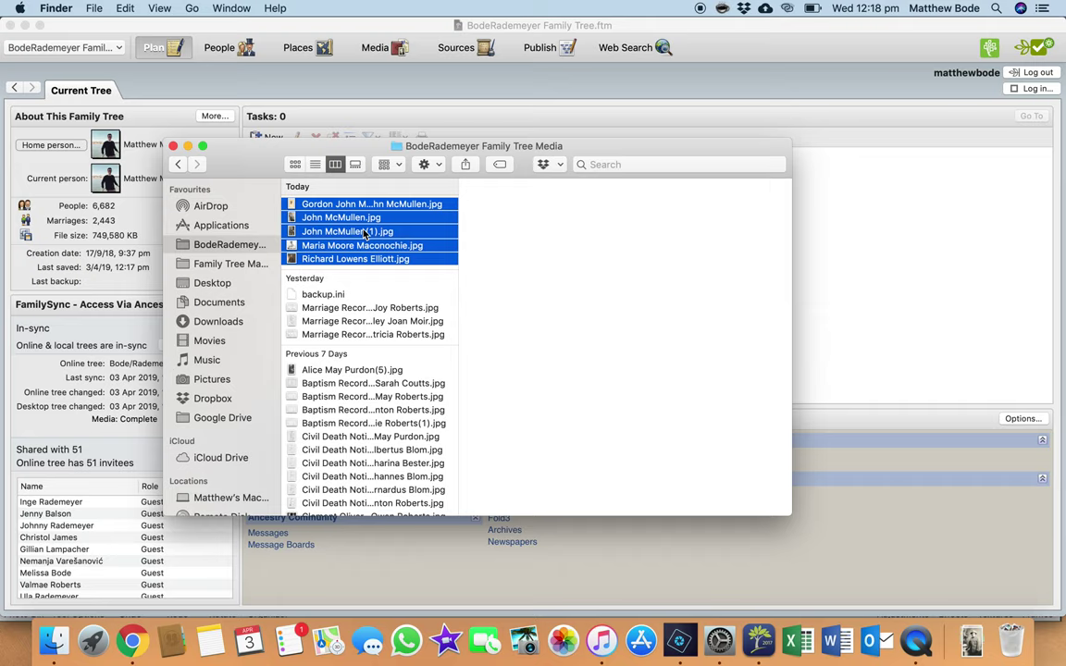
{"action": "right_click", "coordinate": [364, 232]}
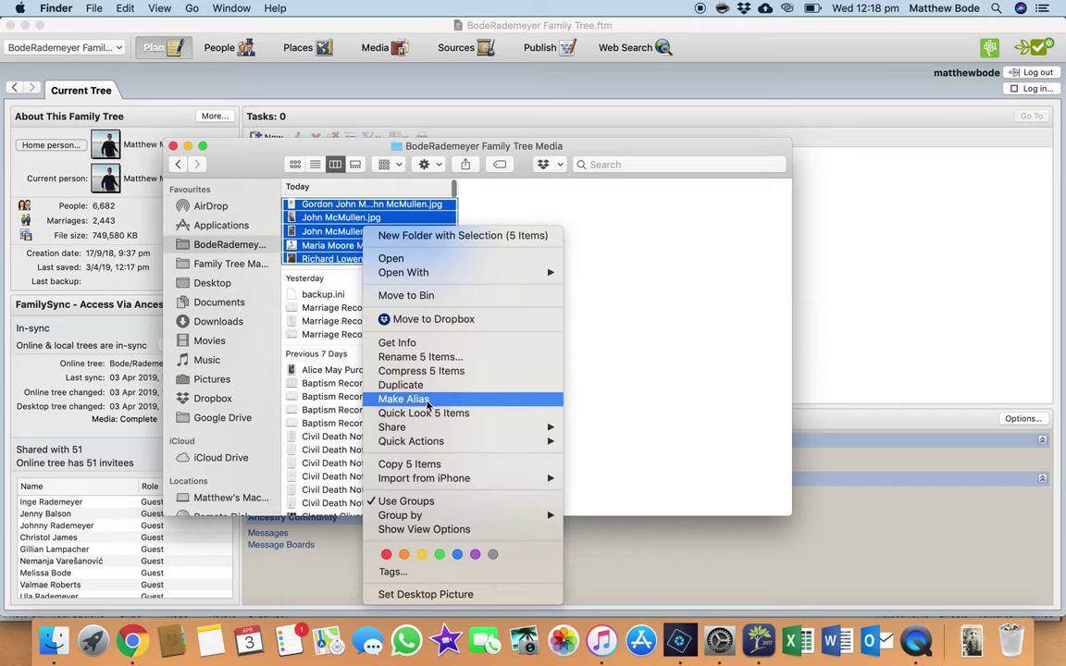
{"action": "left_click", "coordinate": [409, 464]}
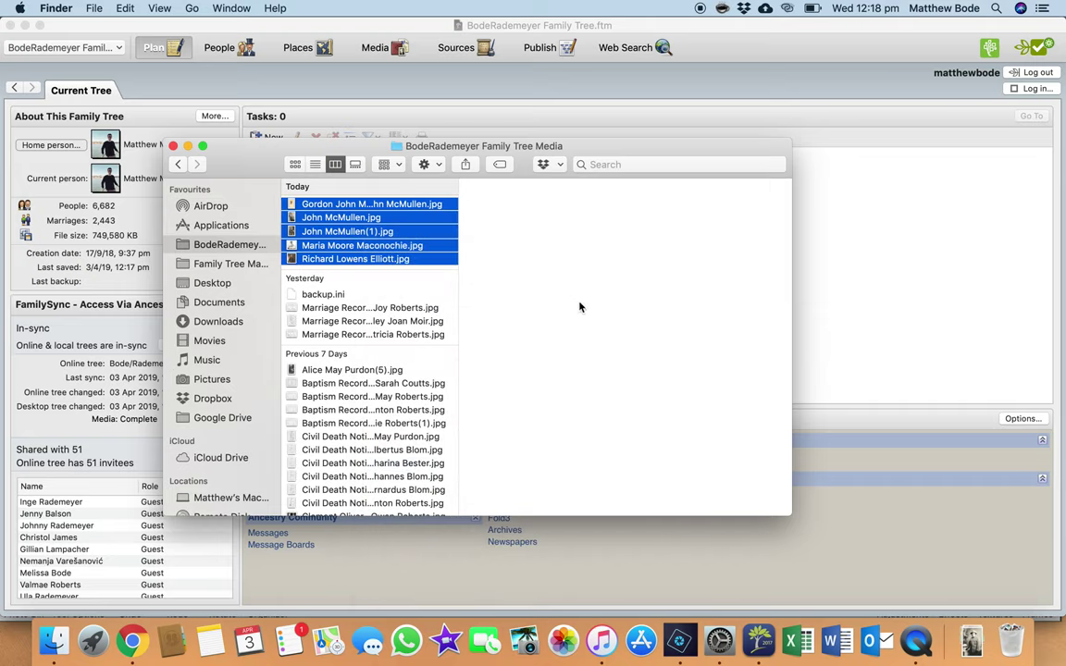
Step: Paste the five copied images into the Family Tree Maker folder in Google Drive
{"action": "left_click", "coordinate": [227, 419]}
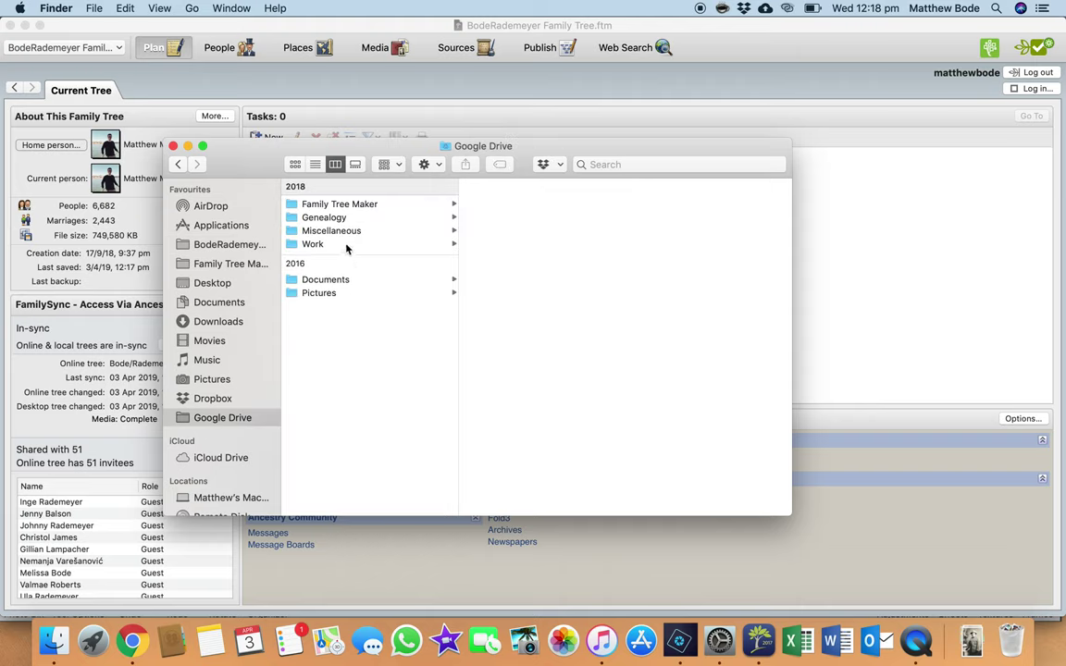
{"action": "left_click", "coordinate": [333, 219]}
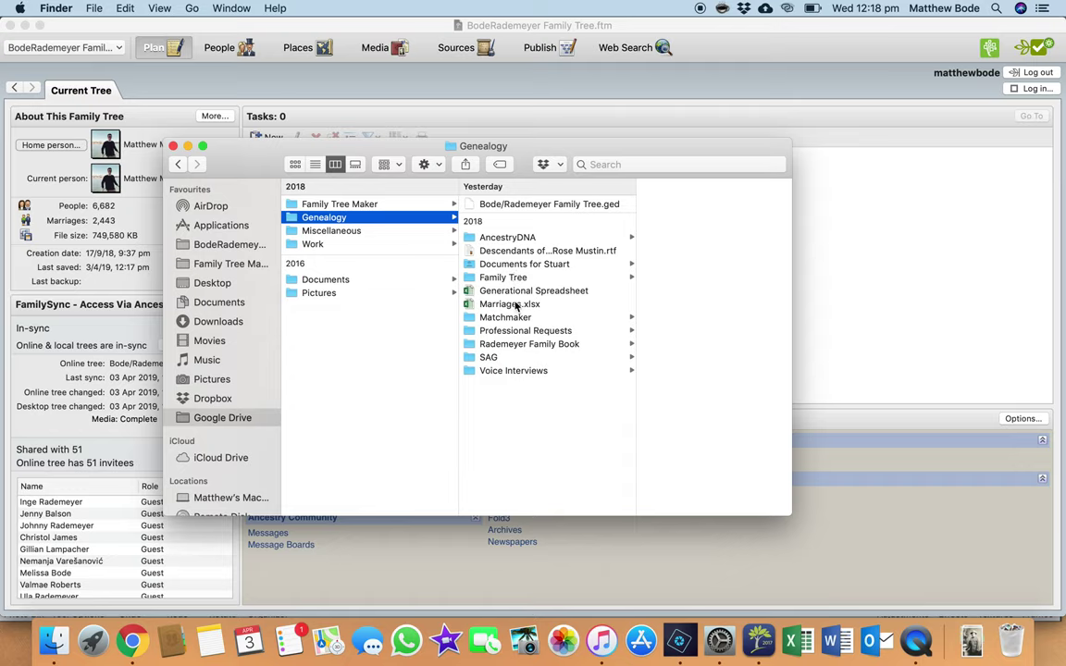
{"action": "left_click", "coordinate": [500, 277]}
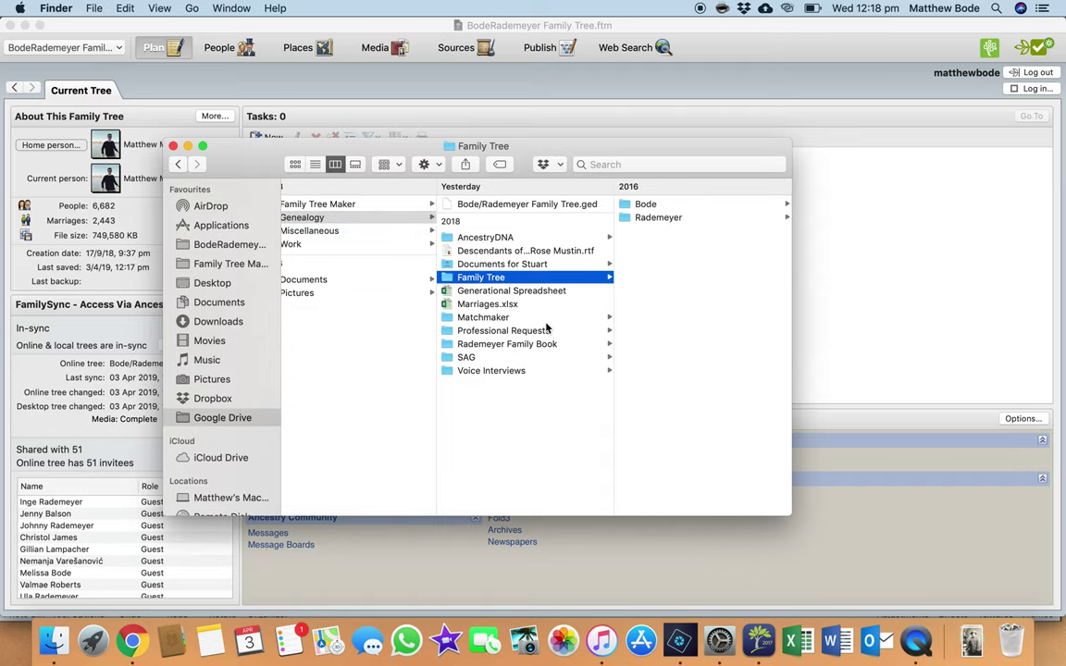
{"action": "left_click", "coordinate": [500, 426]}
{"action": "left_click", "coordinate": [356, 204]}
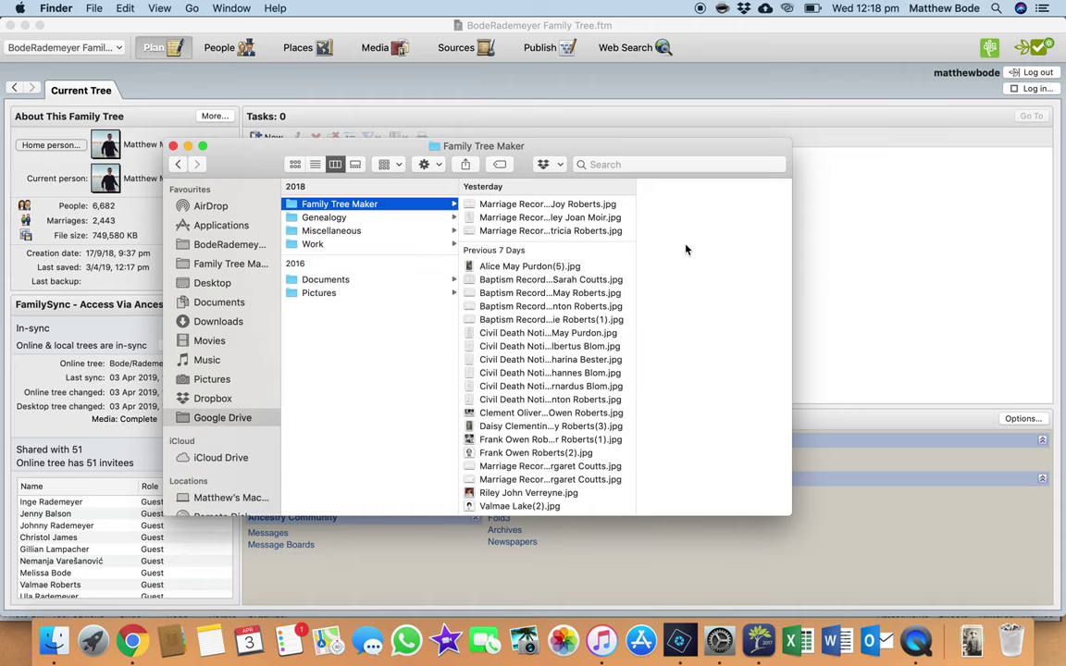
{"action": "right_click", "coordinate": [688, 243]}
{"action": "left_click", "coordinate": [730, 298]}
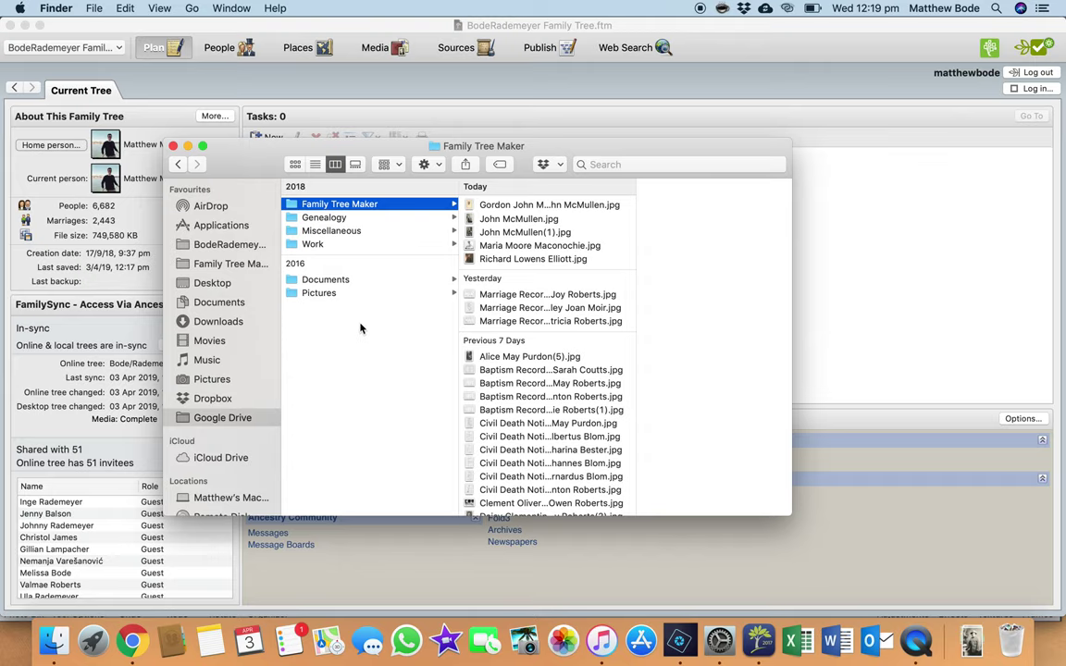
Step: Close the Finder window, switch to Chrome, and open the family tree's settings on Ancestry
{"action": "left_click", "coordinate": [173, 145]}
{"action": "left_click", "coordinate": [132, 642]}
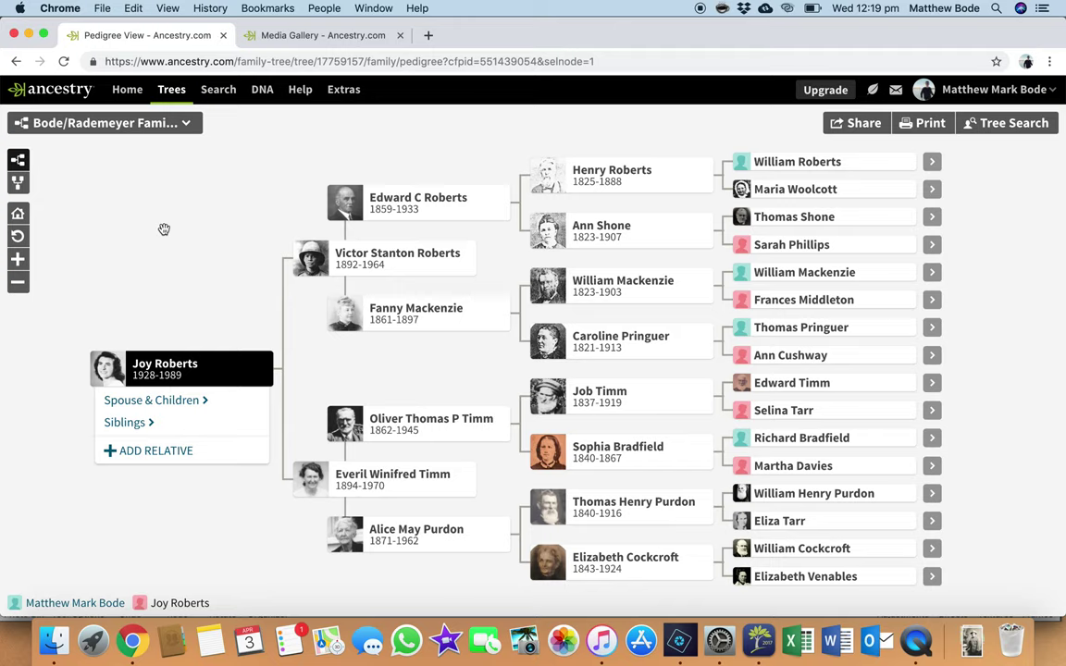
{"action": "left_click", "coordinate": [144, 131]}
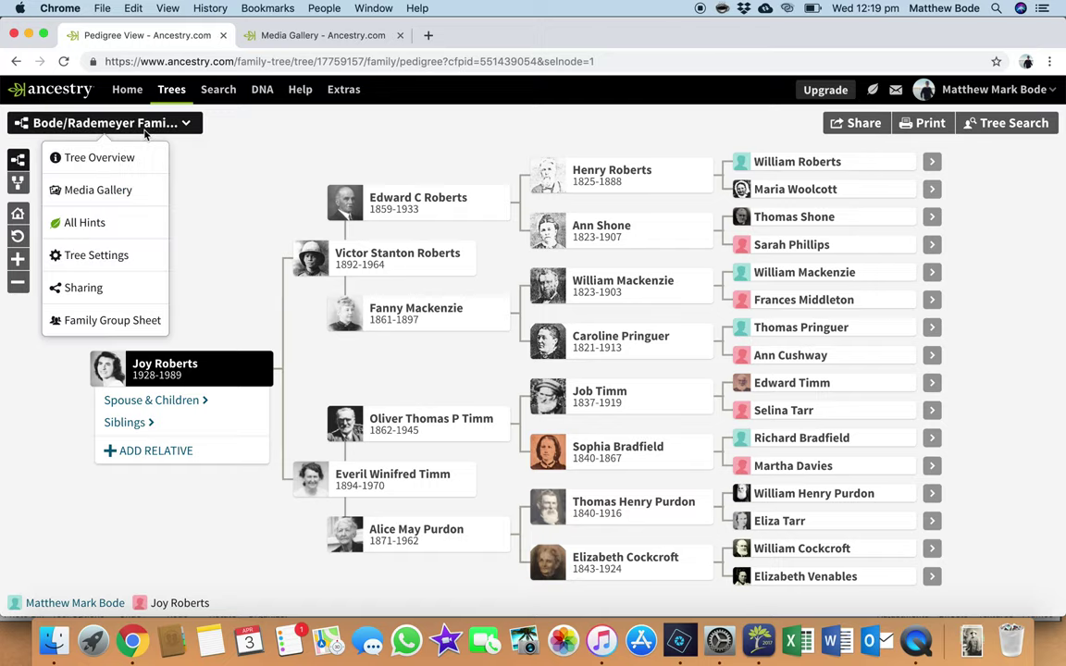
{"action": "left_click", "coordinate": [126, 260]}
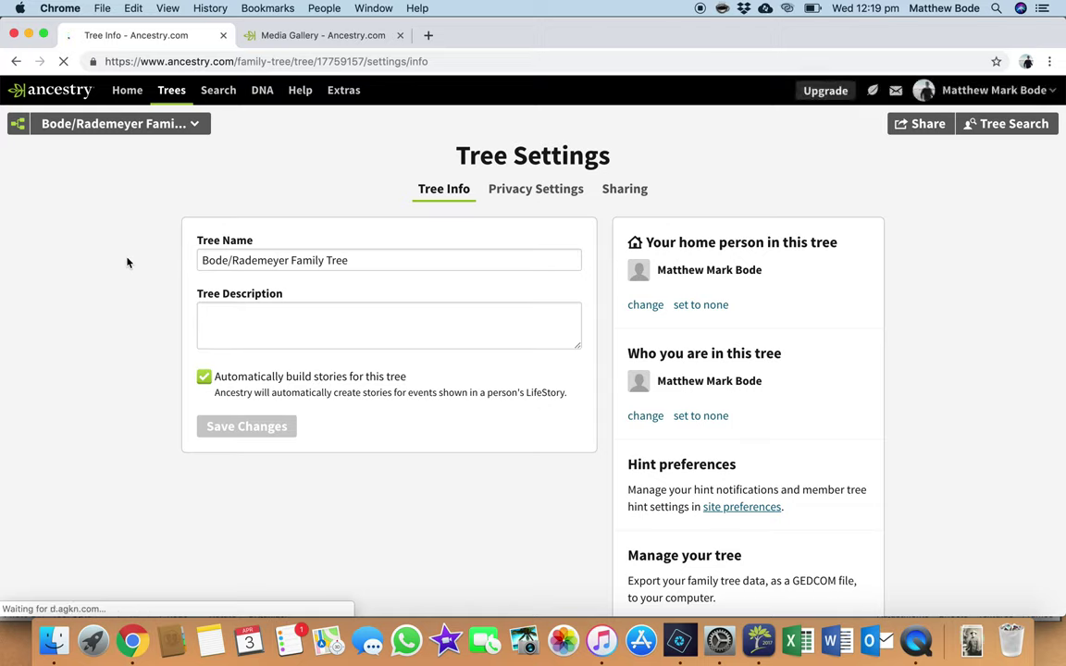
{"action": "left_click", "coordinate": [116, 123]}
{"action": "left_click", "coordinate": [106, 159]}
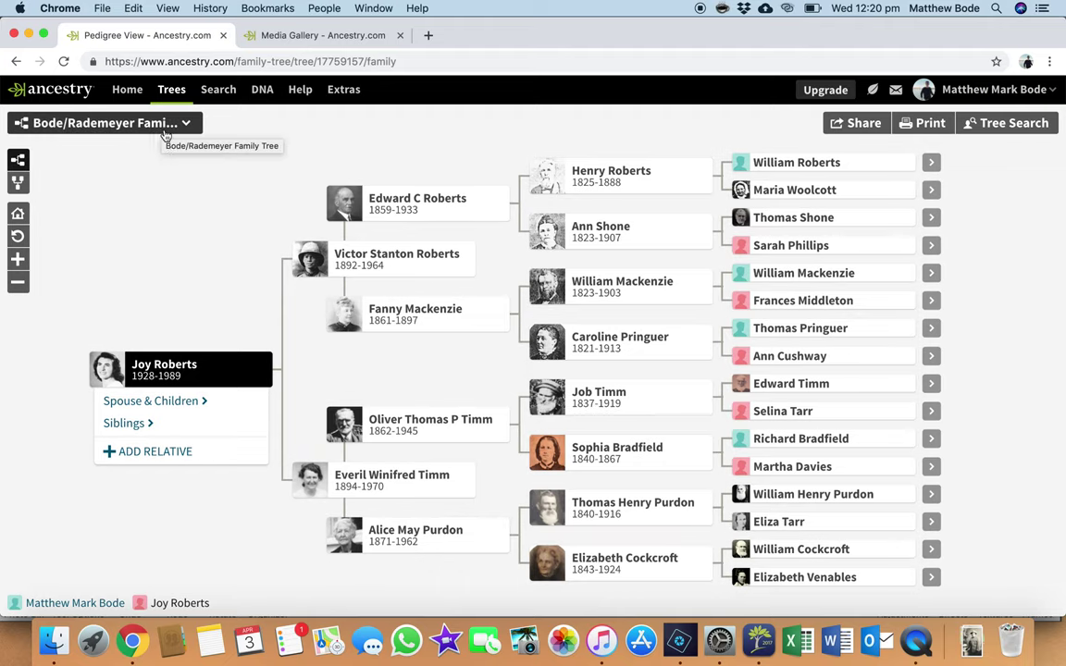
{"action": "left_click", "coordinate": [116, 131]}
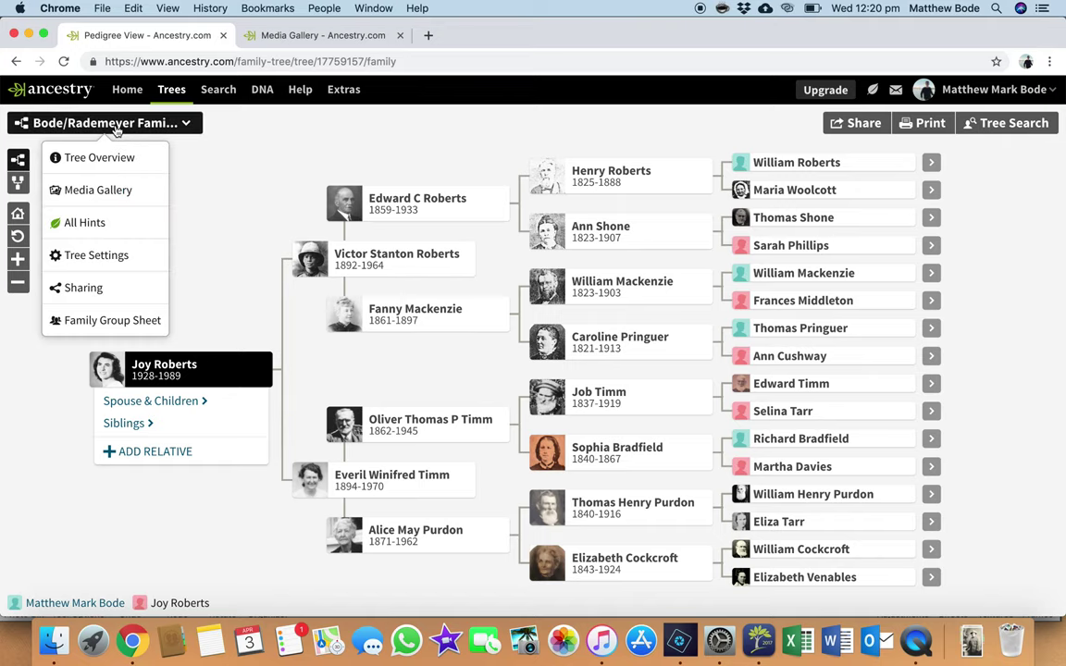
{"action": "left_click", "coordinate": [120, 256]}
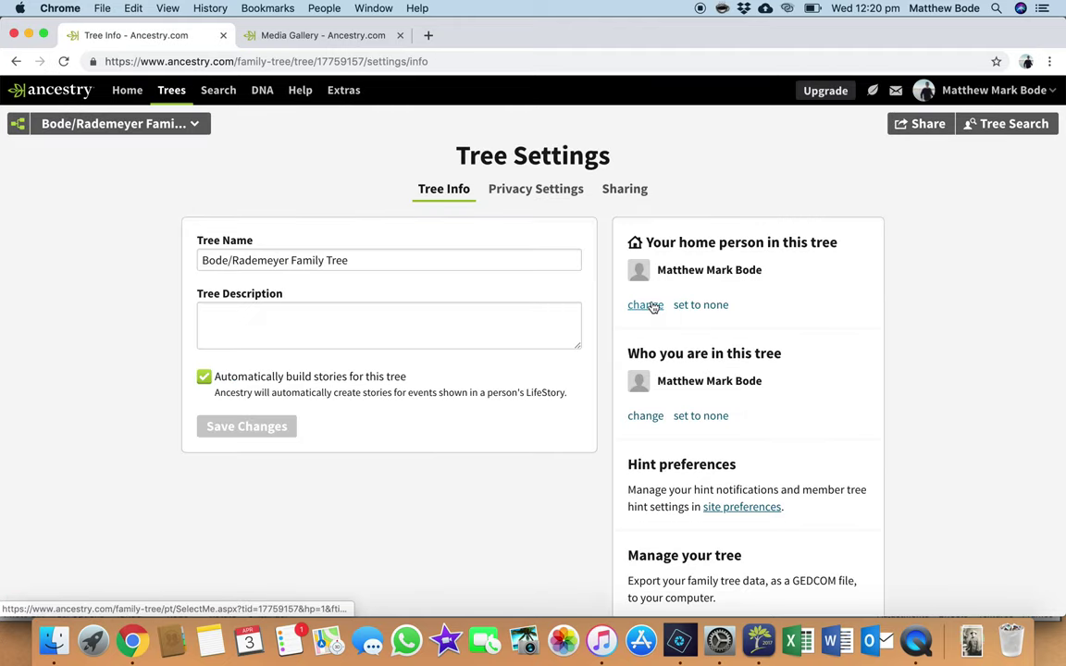
Step: Export the family tree as a GEDCOM file and download it to the computer
{"action": "scroll", "coordinate": [652, 305], "scroll_direction": "down", "scroll_amount": 5}
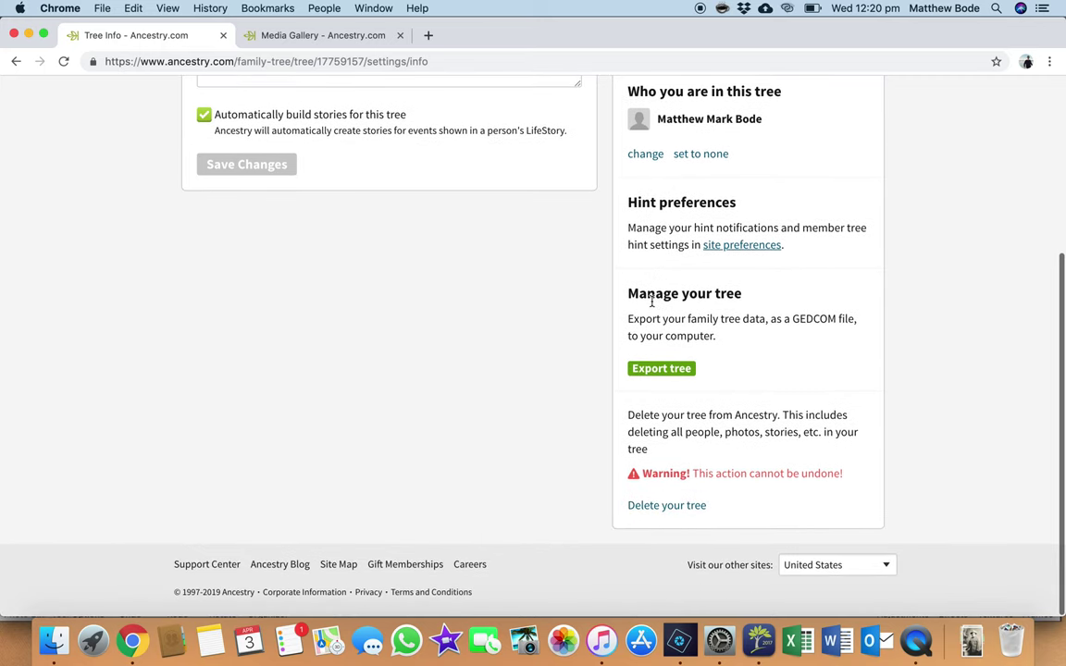
{"action": "left_click", "coordinate": [662, 372]}
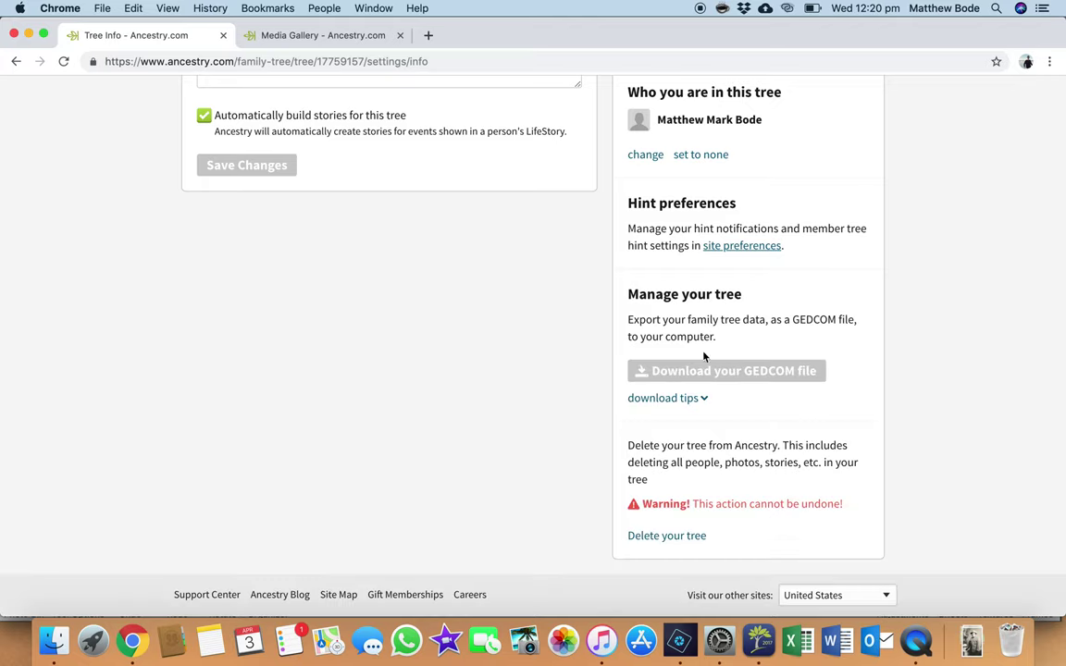
{"action": "scroll", "coordinate": [714, 345], "scroll_direction": "up", "scroll_amount": 1}
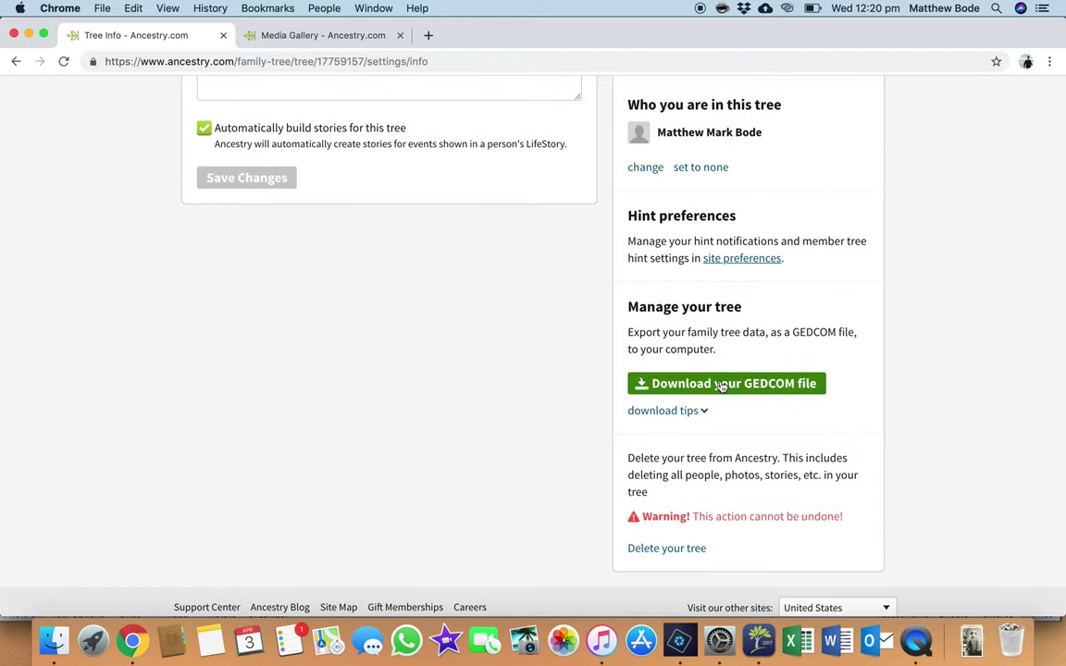
{"action": "left_click", "coordinate": [723, 385]}
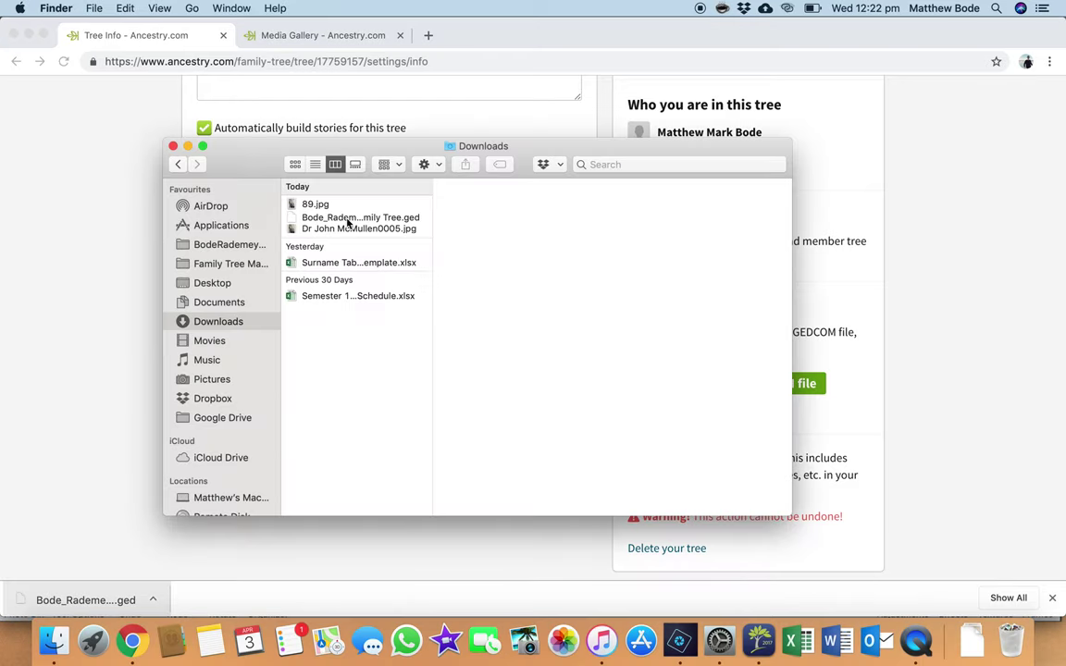
Step: Rename the GEDCOM file in Downloads, replacing the underscore between the two surnames with a slash
{"action": "left_click", "coordinate": [348, 220]}
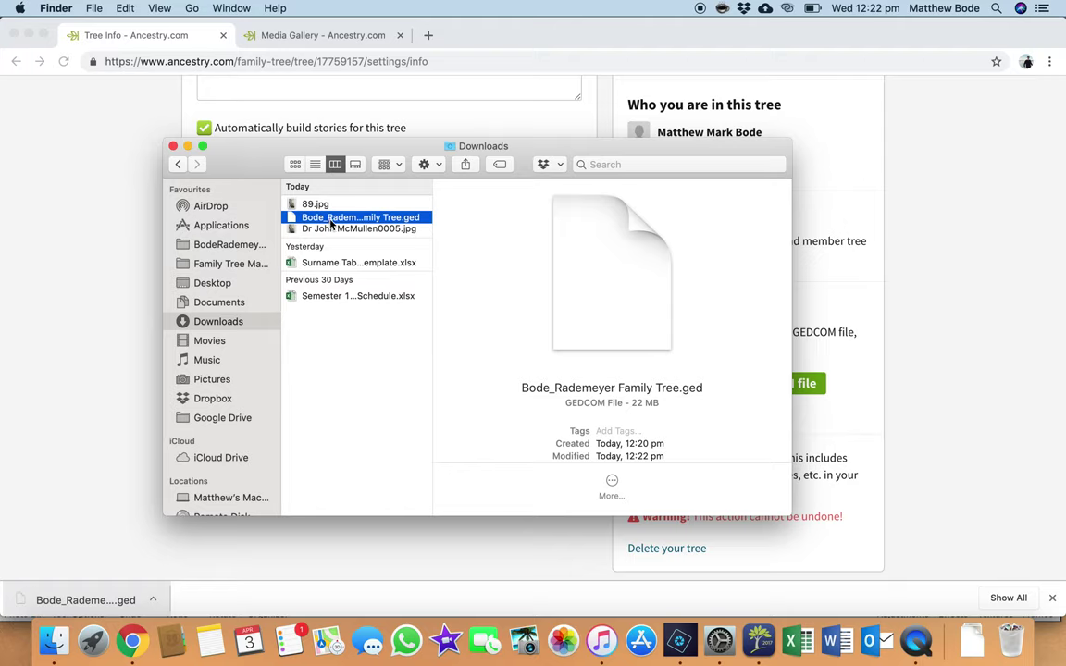
{"action": "left_click", "coordinate": [338, 220]}
{"action": "left_click", "coordinate": [344, 229]}
{"action": "left_click", "coordinate": [329, 218]}
{"action": "key", "text": "BackSpace"}
{"action": "type", "text": "/"}
{"action": "left_click", "coordinate": [357, 444]}
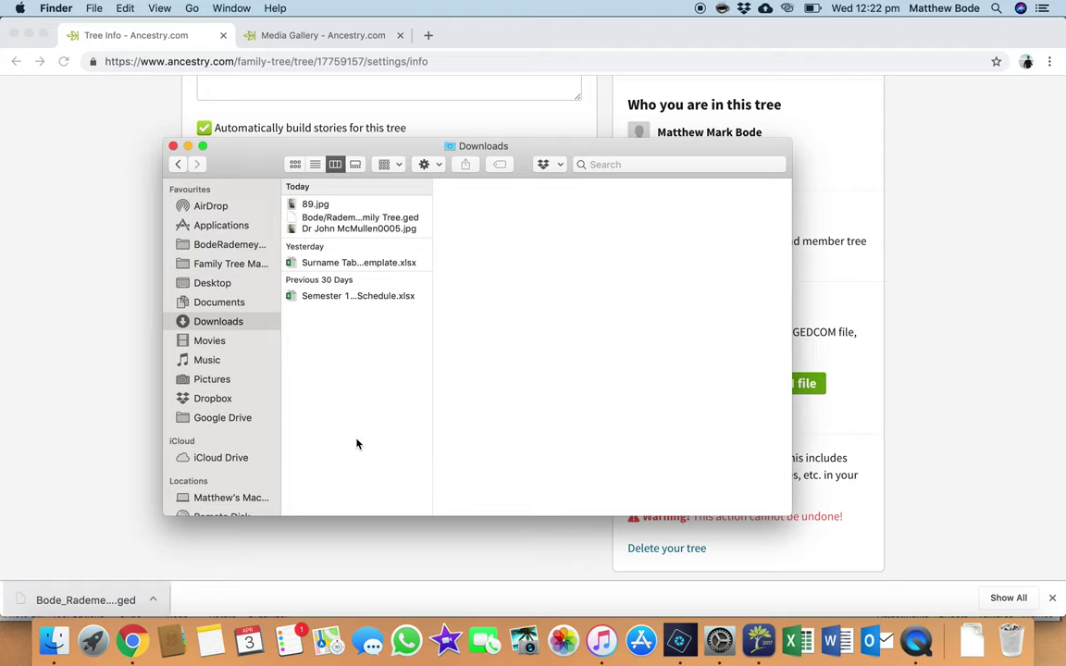
Step: Copy the renamed GEDCOM file into the Genealogy folder in Documents, replacing the older version
{"action": "left_click", "coordinate": [361, 218]}
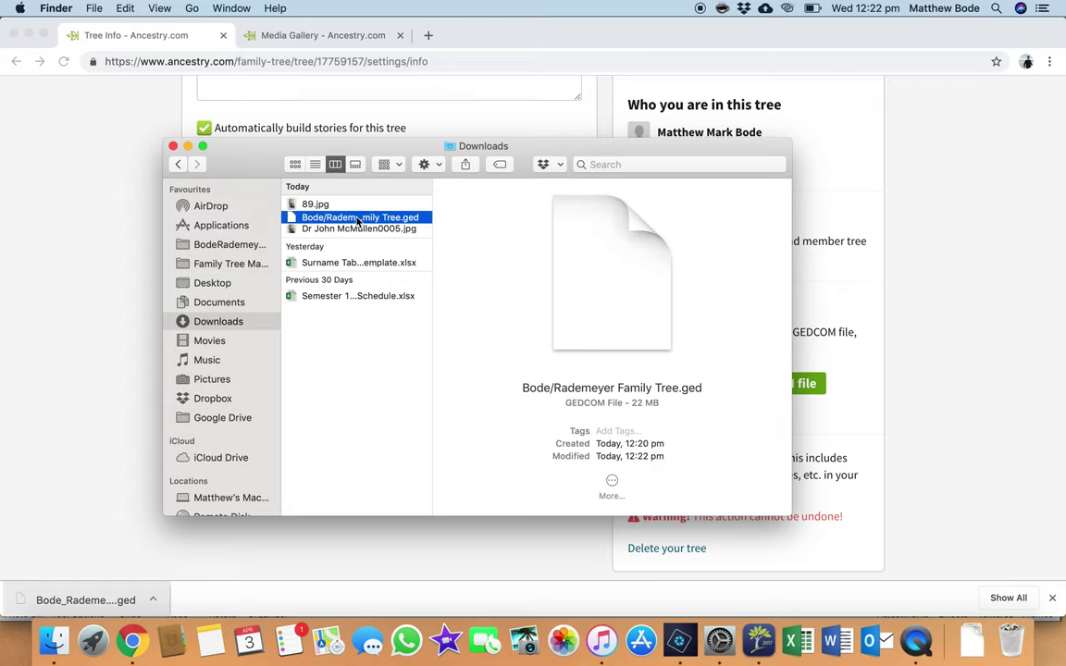
{"action": "right_click", "coordinate": [357, 221]}
{"action": "left_click", "coordinate": [415, 430]}
{"action": "left_click", "coordinate": [219, 302]}
{"action": "left_click", "coordinate": [323, 406]}
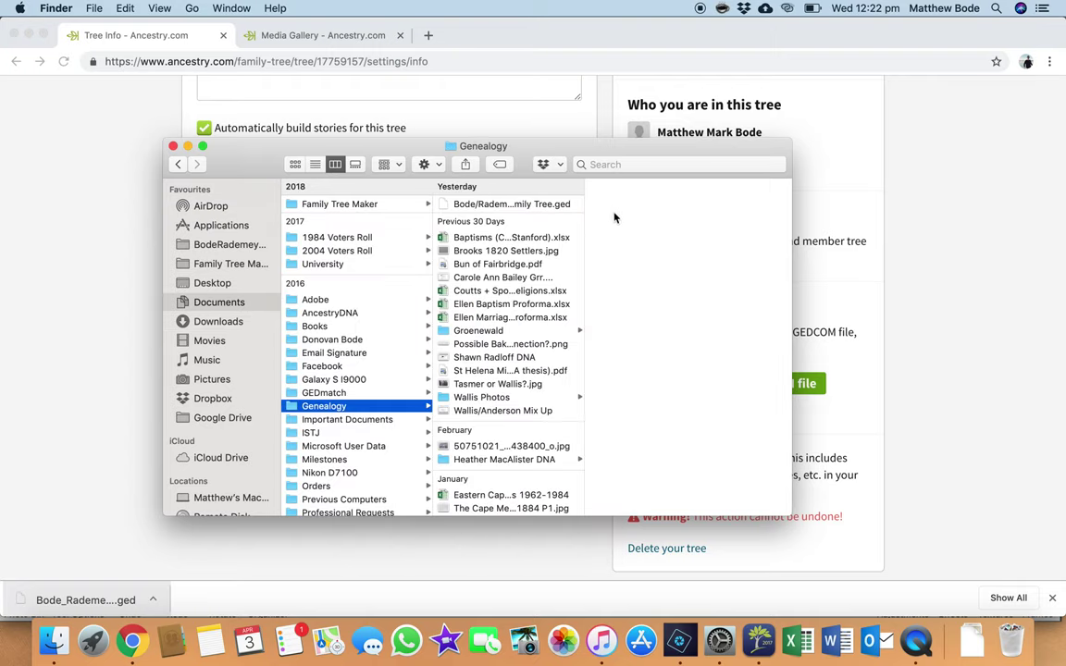
{"action": "right_click", "coordinate": [678, 221]}
{"action": "left_click", "coordinate": [717, 297]}
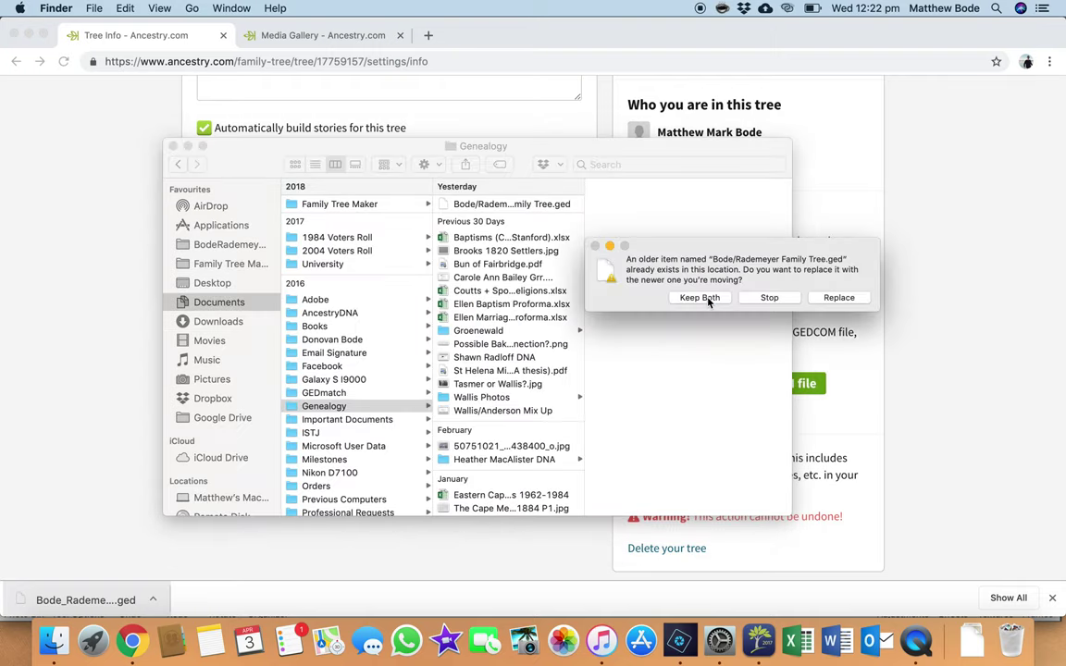
{"action": "left_click", "coordinate": [838, 297]}
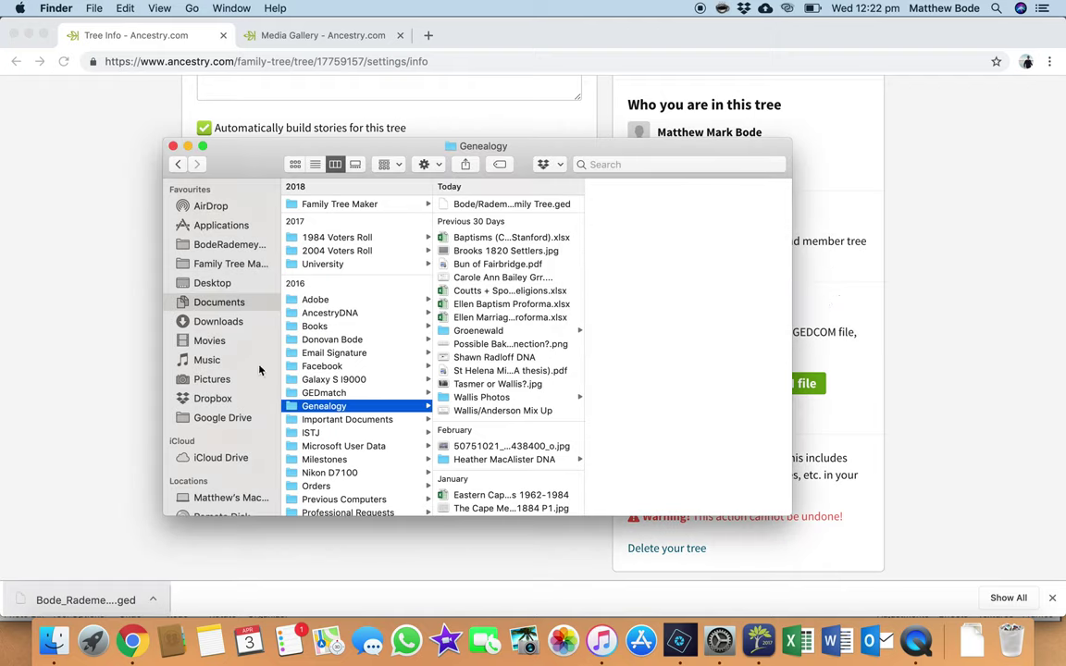
Step: Paste the copied GEDCOM file into the Genealogy folder in Dropbox, replacing the older version
{"action": "left_click", "coordinate": [234, 403]}
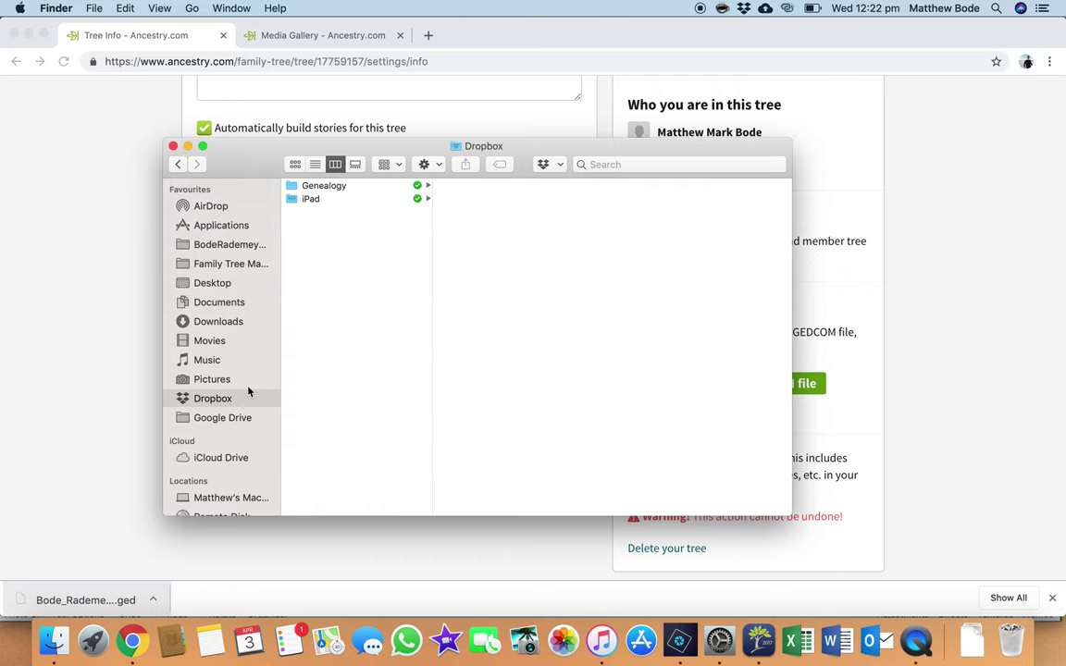
{"action": "left_click", "coordinate": [296, 185]}
{"action": "right_click", "coordinate": [658, 219]}
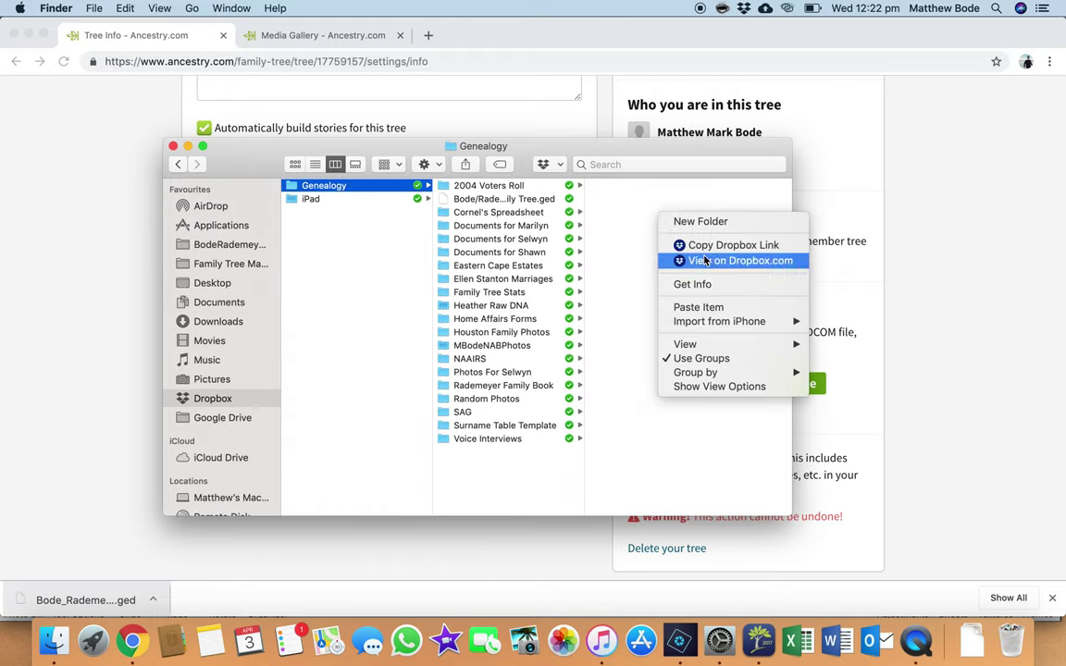
{"action": "left_click", "coordinate": [703, 305]}
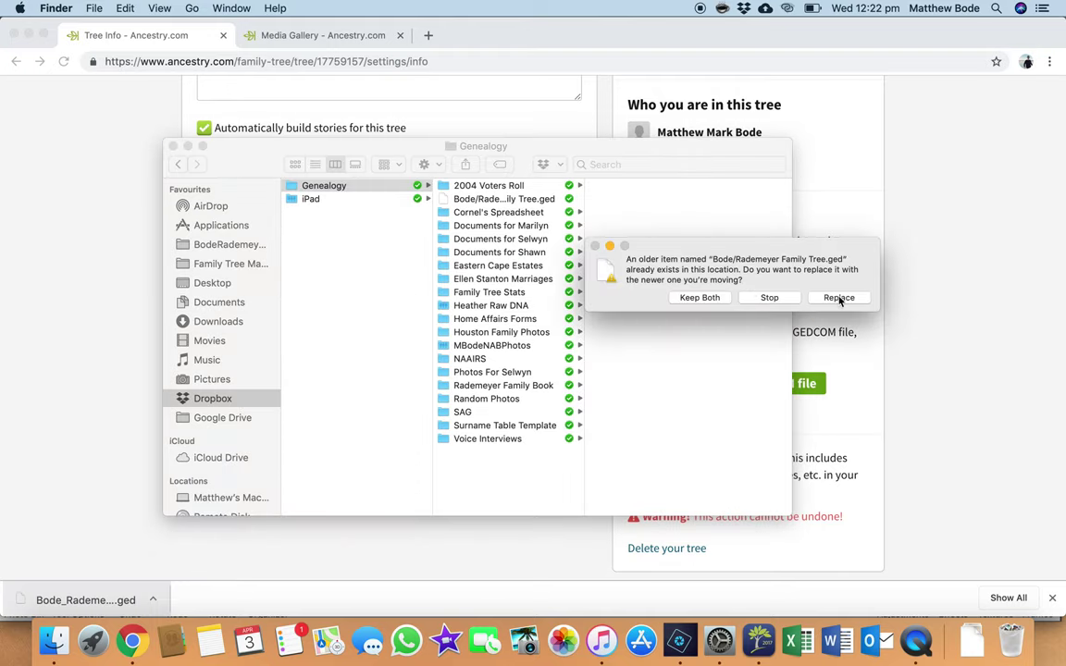
{"action": "left_click", "coordinate": [839, 298]}
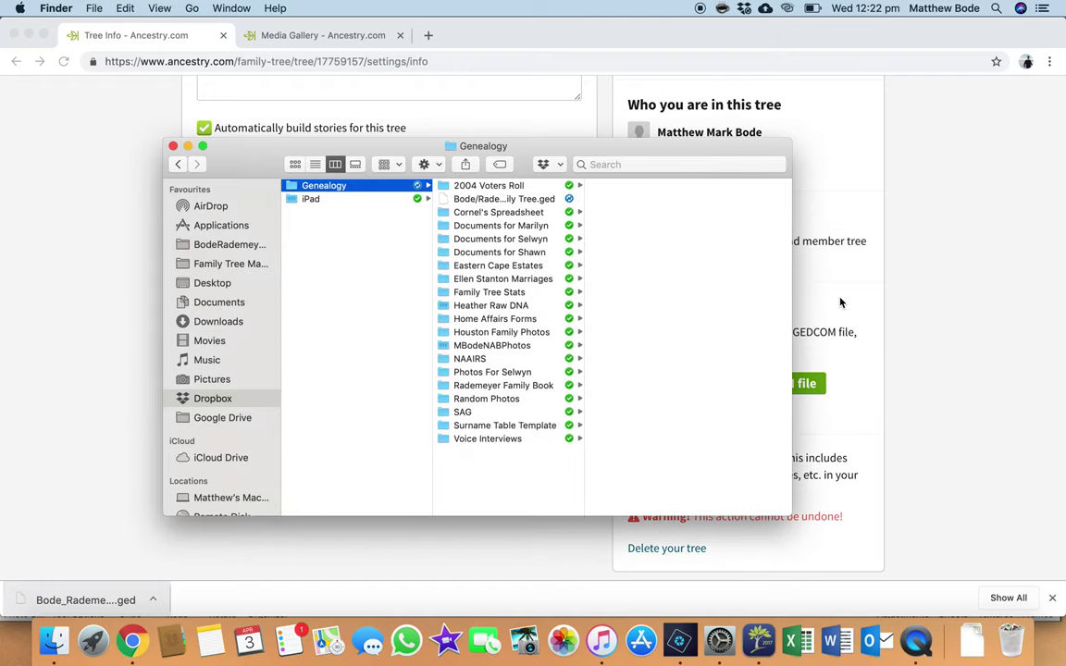
Step: Paste the GEDCOM file into the Genealogy folder in Google Drive, replacing the older version, and return to the Downloads folder
{"action": "left_click", "coordinate": [273, 417]}
{"action": "left_click", "coordinate": [322, 217]}
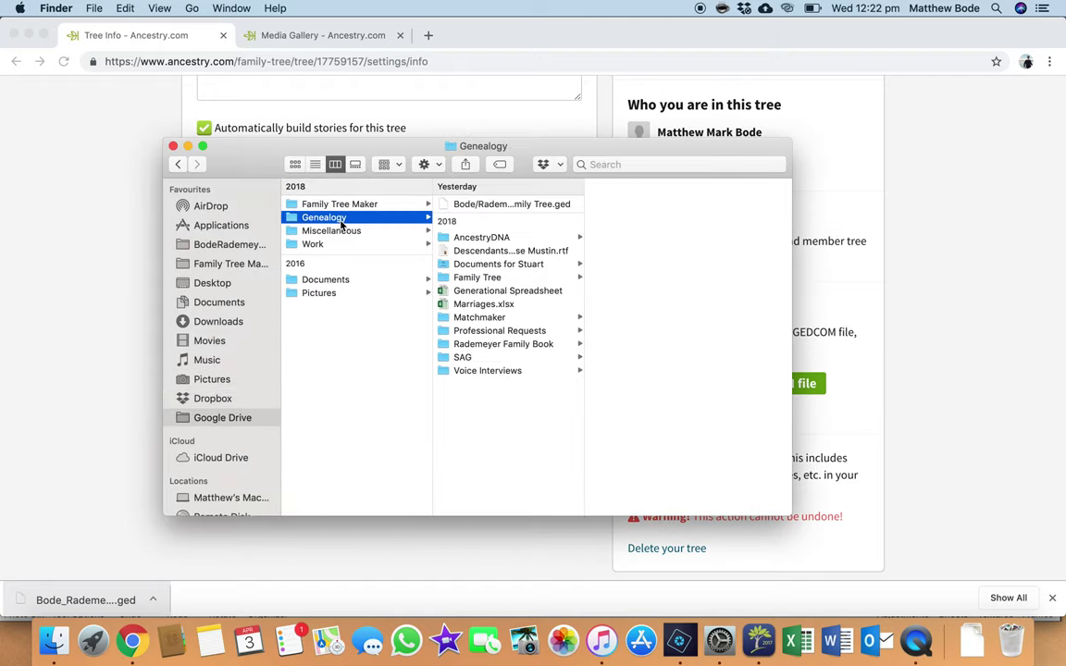
{"action": "right_click", "coordinate": [637, 248]}
{"action": "left_click", "coordinate": [683, 305]}
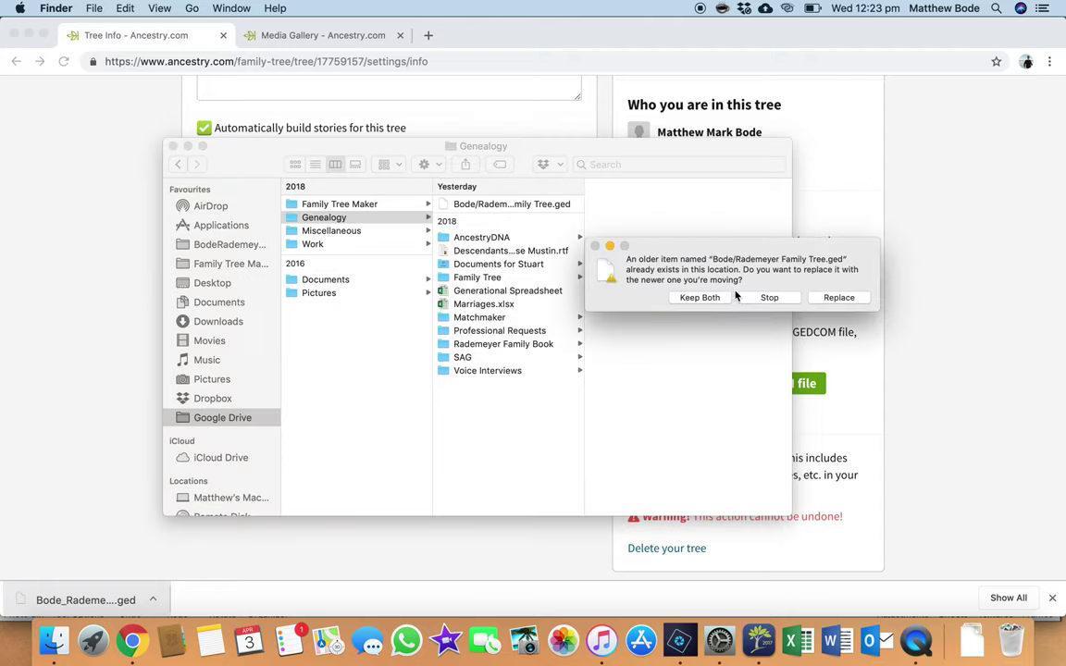
{"action": "left_click", "coordinate": [839, 298]}
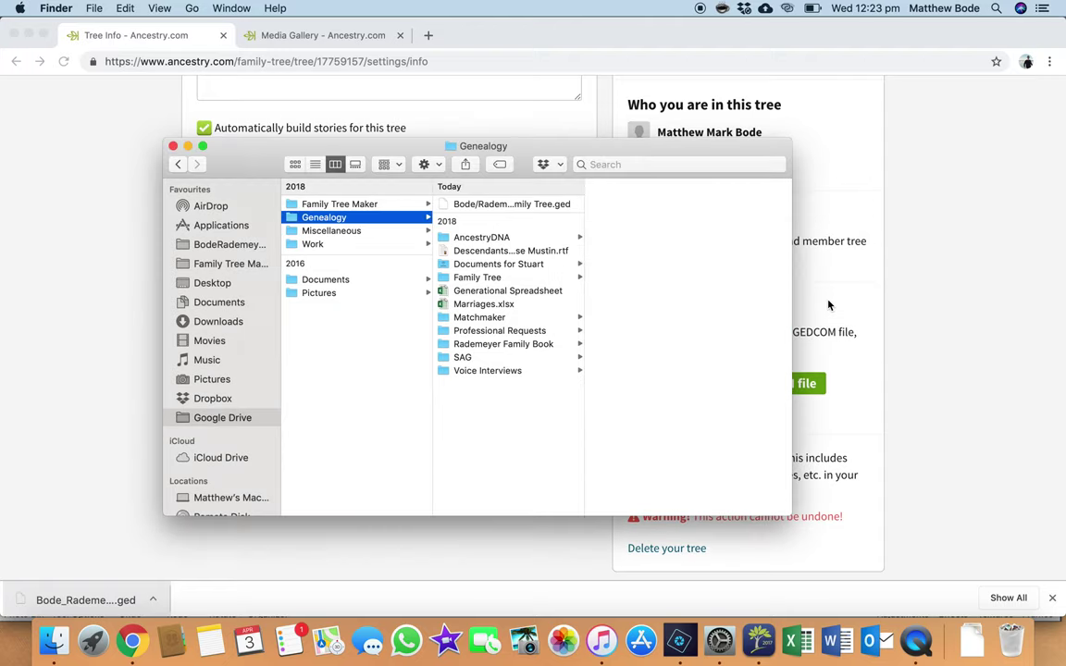
{"action": "left_click", "coordinate": [257, 322]}
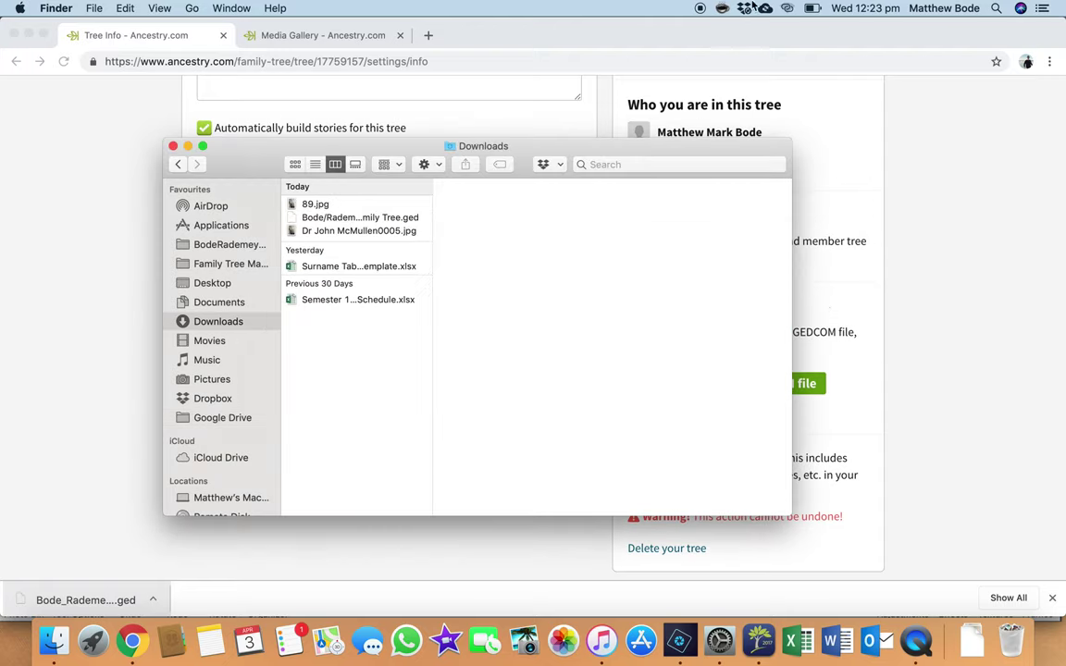